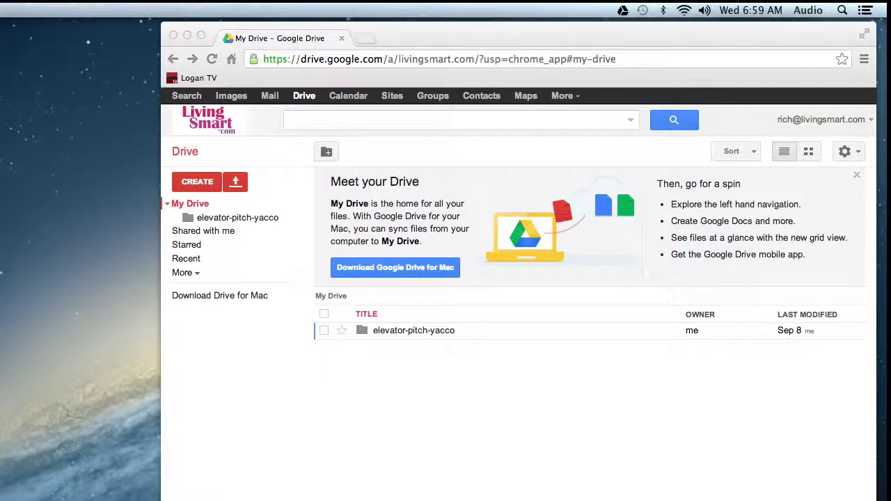
- Open the elevator-pitch-yacco folder to list A-V-Script-Template.doc and elevator-script-yacco.doc
{"action": "left_click", "coordinate": [417, 332]}
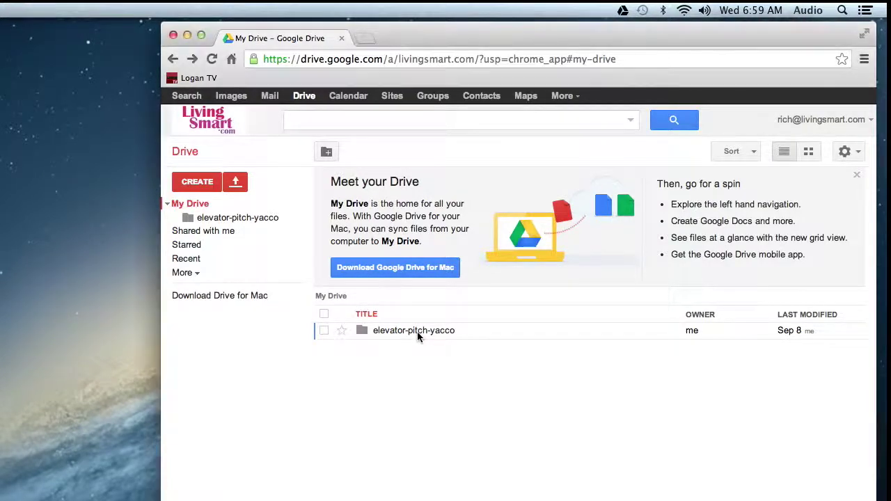
{"action": "left_click", "coordinate": [417, 331]}
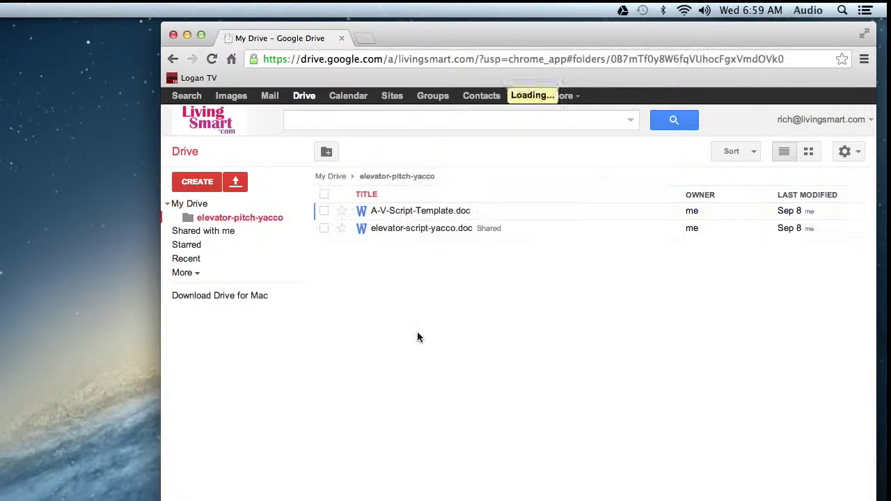
- Preview elevator-script-yacco.doc, scroll through the script and zoom in on its text
{"action": "left_click", "coordinate": [420, 229]}
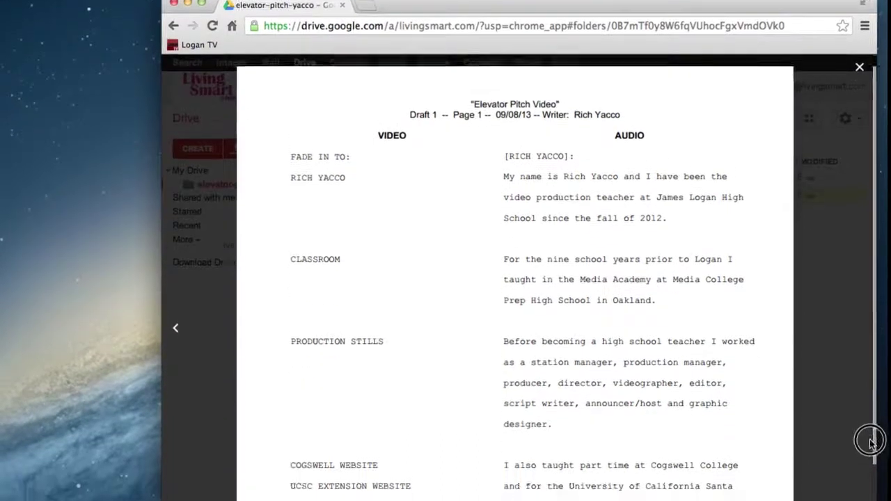
{"action": "left_click_drag", "start_coordinate": [875, 463], "coordinate": [867, 309]}
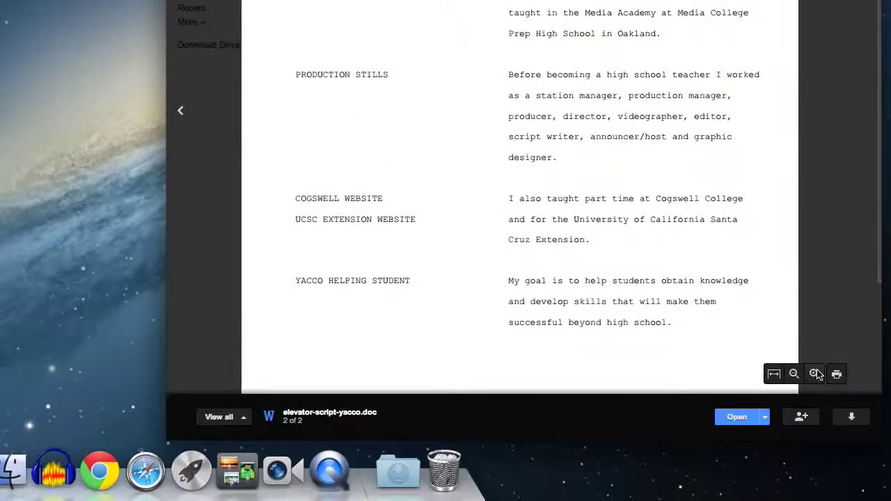
{"action": "left_click", "coordinate": [816, 374]}
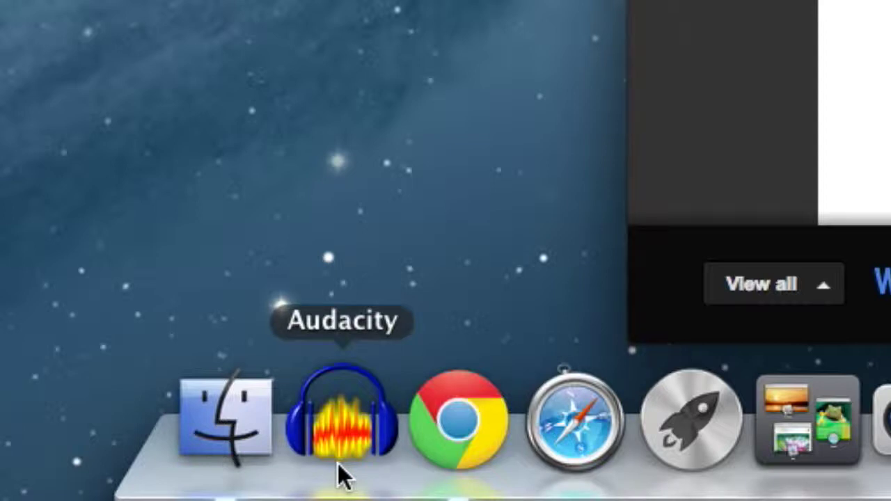
- Launch Audacity from the Dock and approve the downloaded-app warning
{"action": "left_click", "coordinate": [341, 476]}
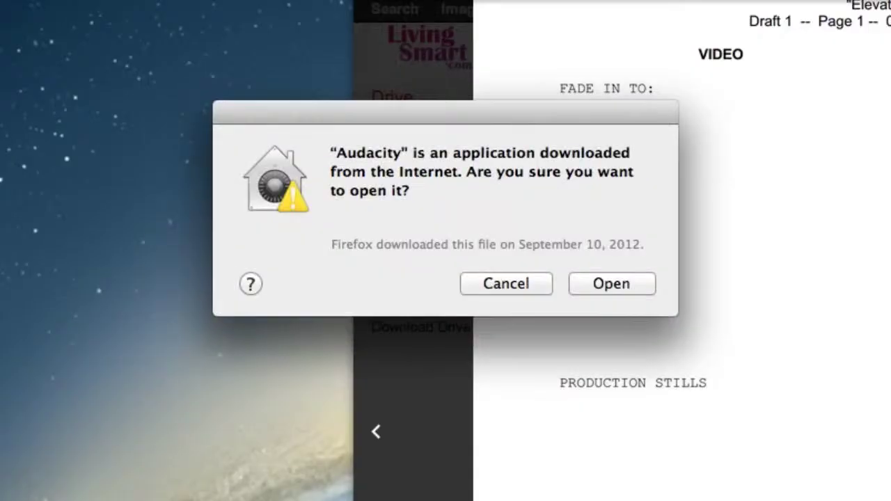
{"action": "left_click", "coordinate": [628, 284]}
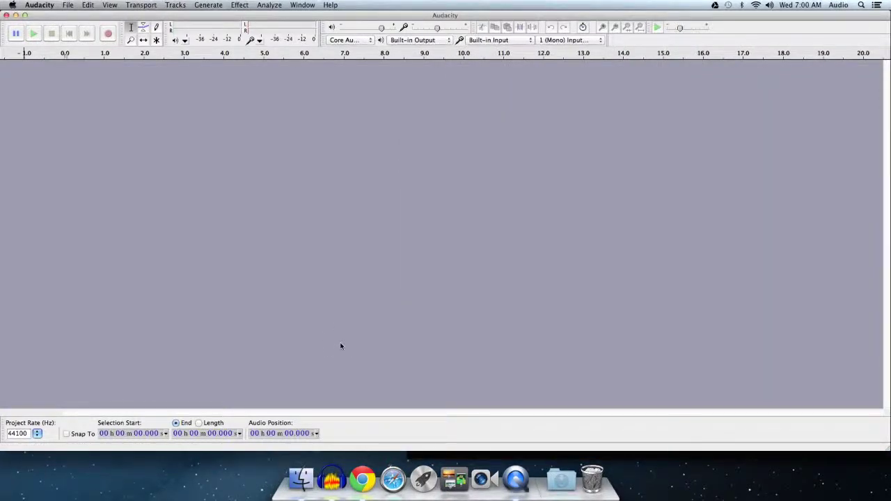
- Shrink the Audacity window and keep Built-in Output, Built-in Input and 1 (Mono) channel
{"action": "left_click", "coordinate": [24, 15]}
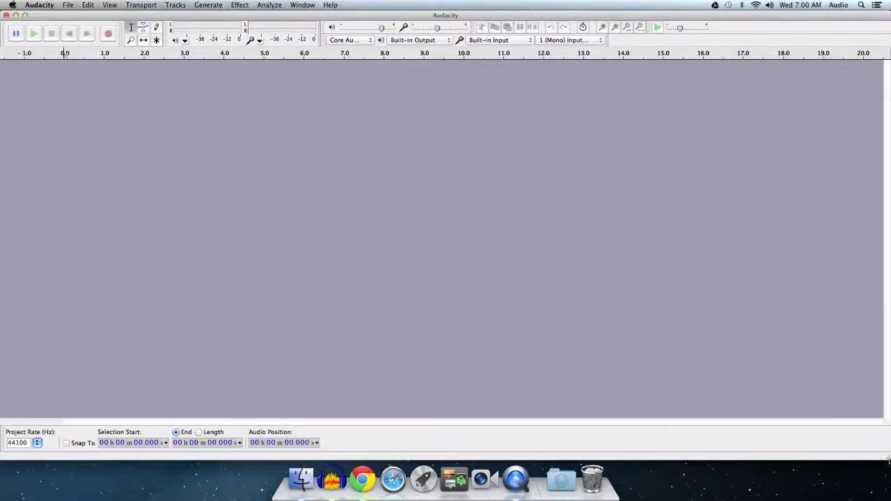
{"action": "mouse_move", "coordinate": [884, 456]}
{"action": "left_mouse_down"}
{"action": "mouse_move", "coordinate": [841, 439]}
{"action": "mouse_move", "coordinate": [529, 428]}
{"action": "mouse_move", "coordinate": [851, 441]}
{"action": "mouse_move", "coordinate": [883, 457]}
{"action": "left_mouse_up"}
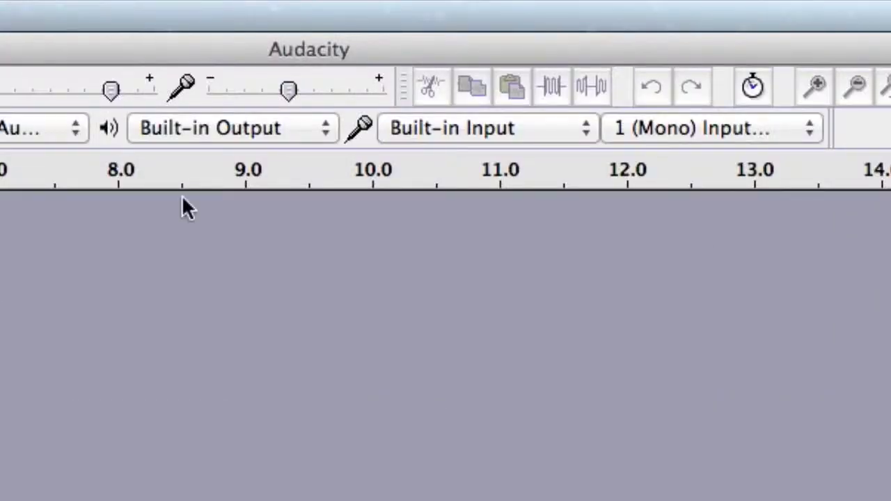
{"action": "left_click", "coordinate": [319, 130]}
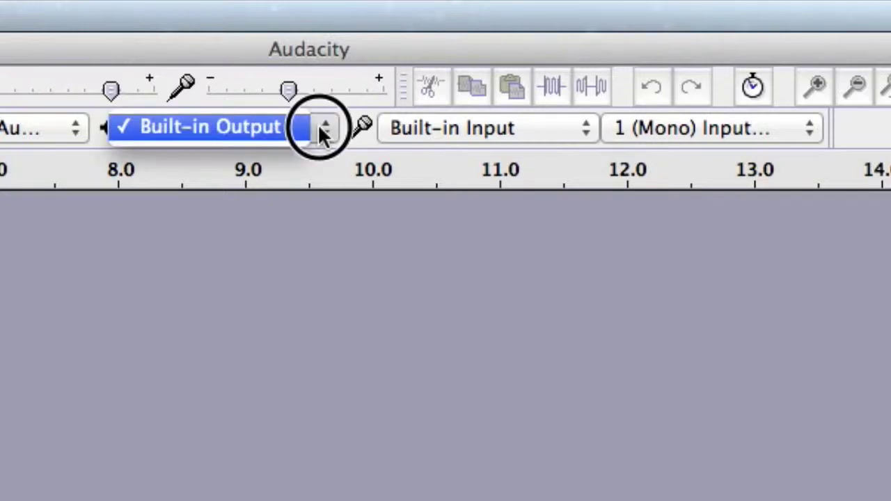
{"action": "left_click", "coordinate": [317, 125]}
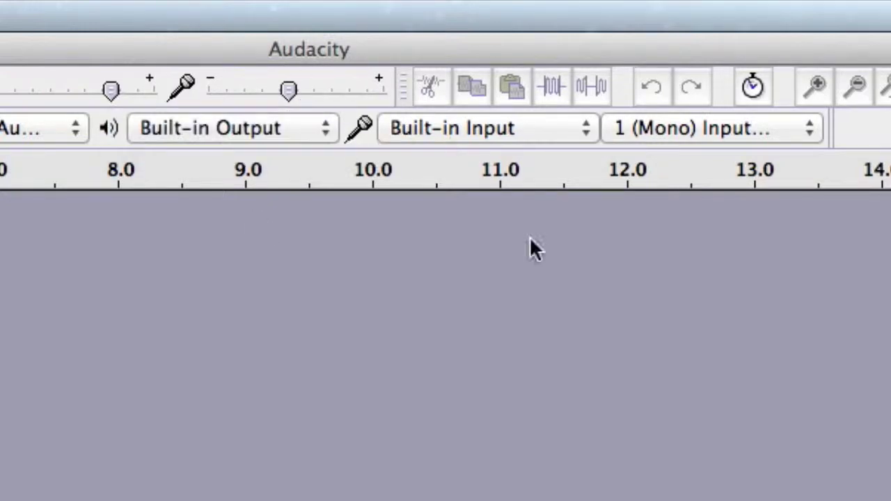
{"action": "left_click", "coordinate": [586, 129]}
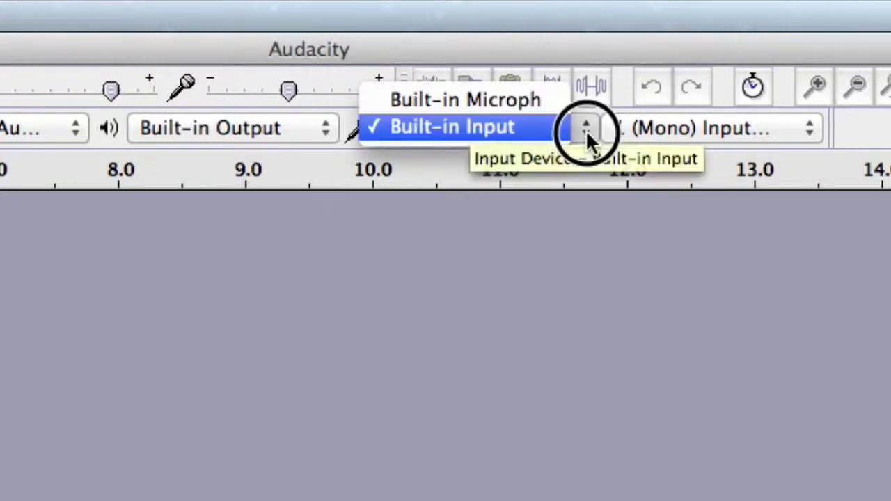
{"action": "left_click", "coordinate": [586, 130]}
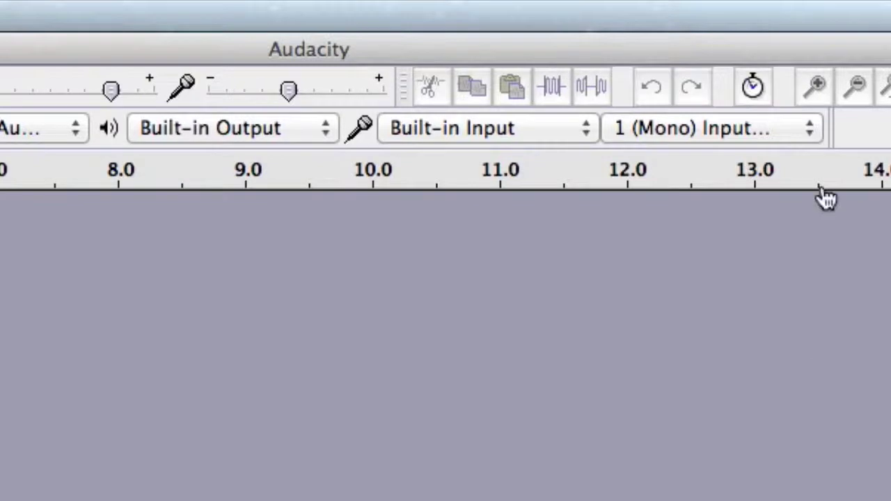
{"action": "left_click", "coordinate": [811, 129]}
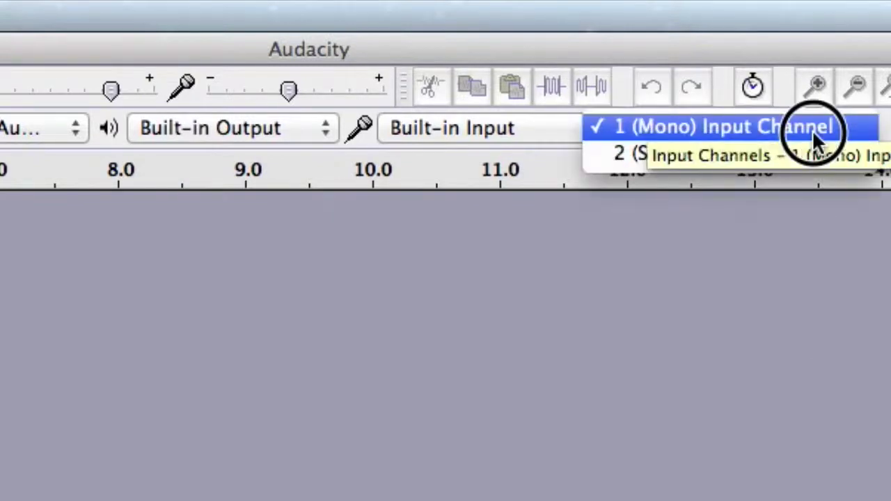
{"action": "left_click", "coordinate": [812, 130]}
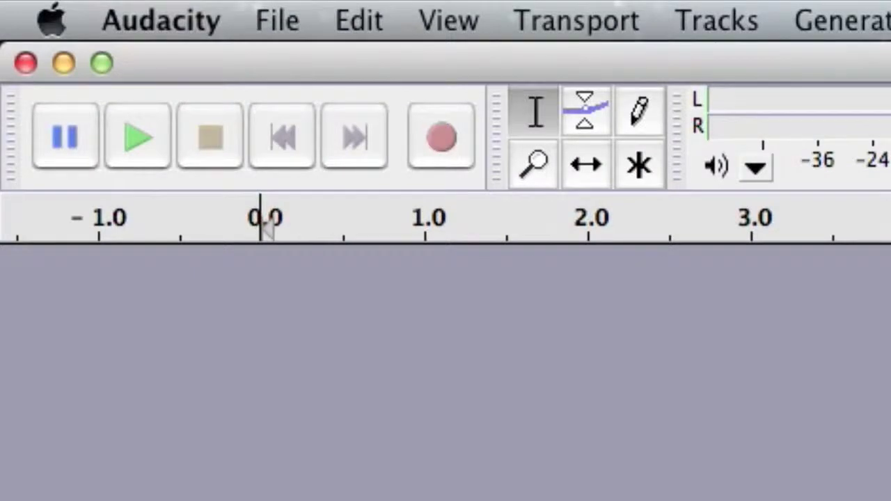
- Record a roughly 41-second narration, lowering then raising the input volume mid-take
{"action": "left_click", "coordinate": [449, 148]}
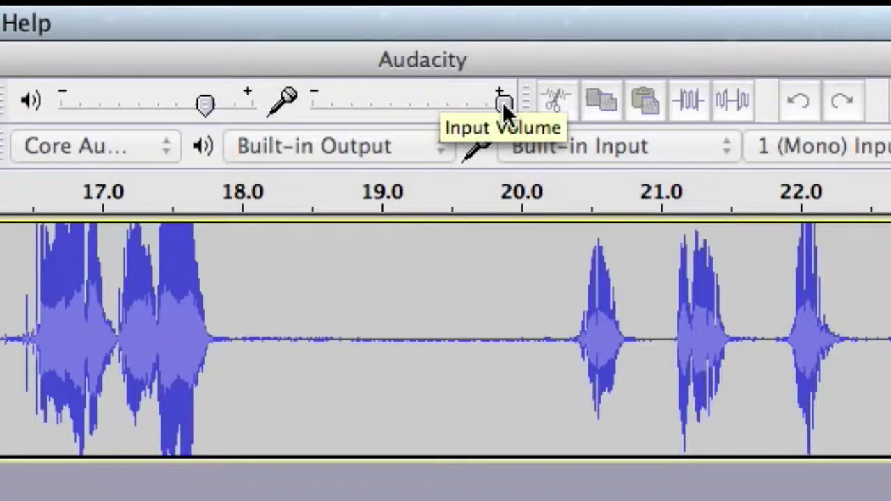
{"action": "left_click_drag", "start_coordinate": [503, 103], "coordinate": [446, 106]}
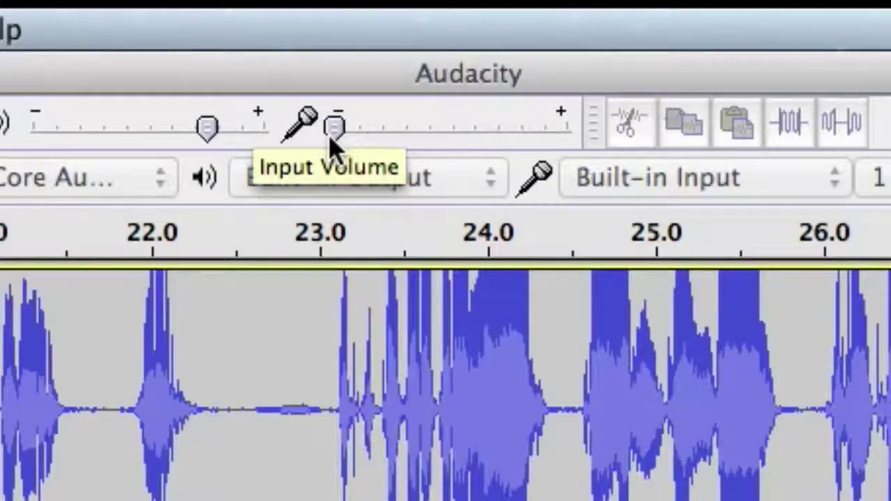
{"action": "mouse_move", "coordinate": [335, 127]}
{"action": "left_mouse_down"}
{"action": "mouse_move", "coordinate": [388, 143]}
{"action": "mouse_move", "coordinate": [449, 143]}
{"action": "left_mouse_up"}
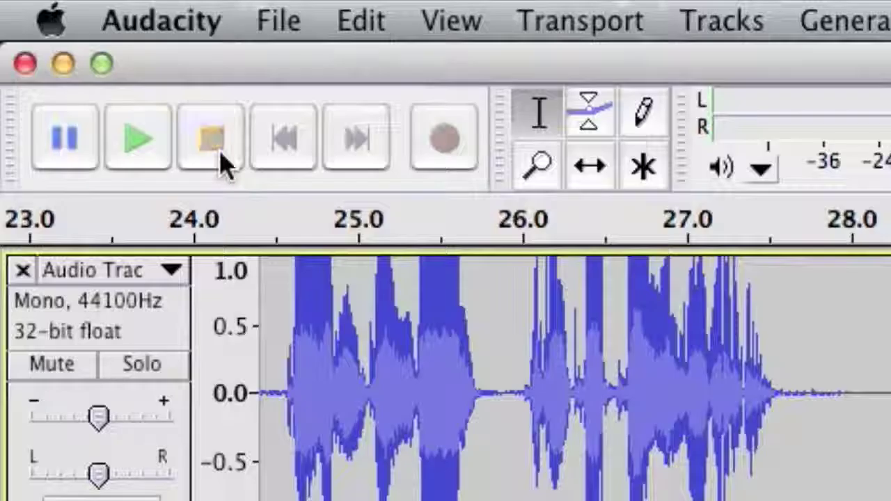
{"action": "left_click", "coordinate": [213, 139]}
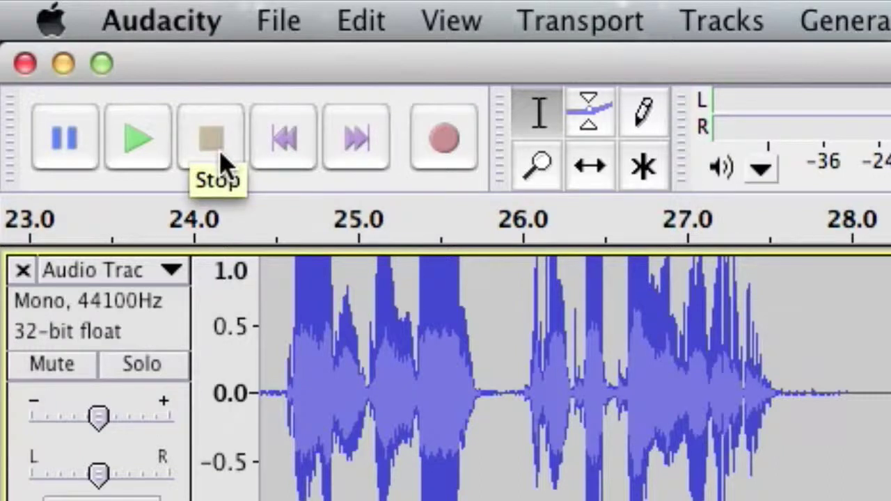
- Choose Save Project, dismiss the project-file warning, and enter the name project-audio-your-name
{"action": "left_click", "coordinate": [290, 25]}
{"action": "left_click", "coordinate": [348, 235]}
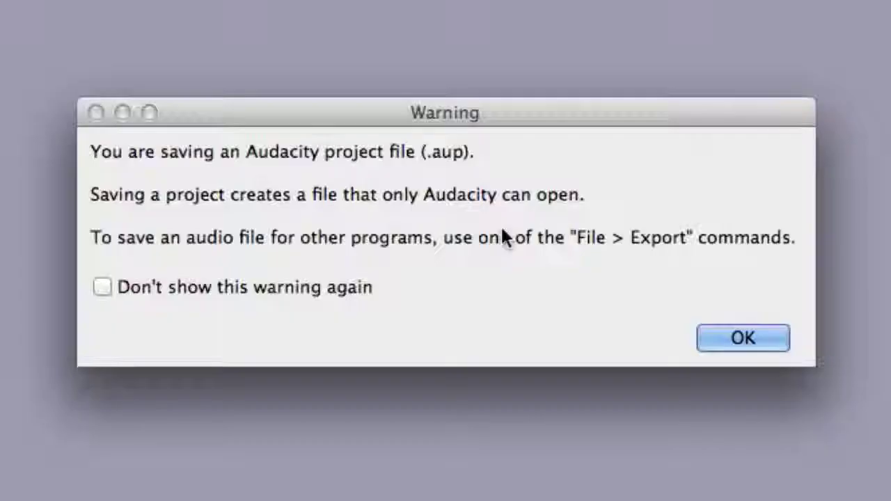
{"action": "left_click", "coordinate": [718, 338]}
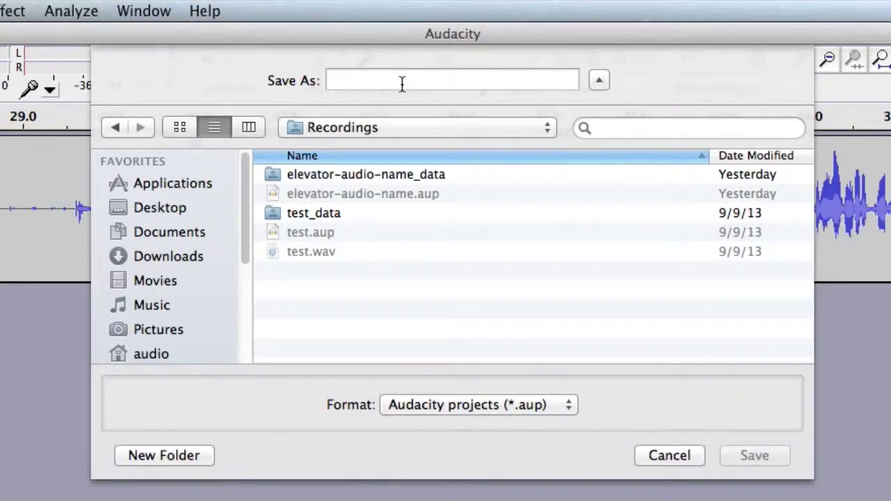
{"action": "type", "text": "project"}
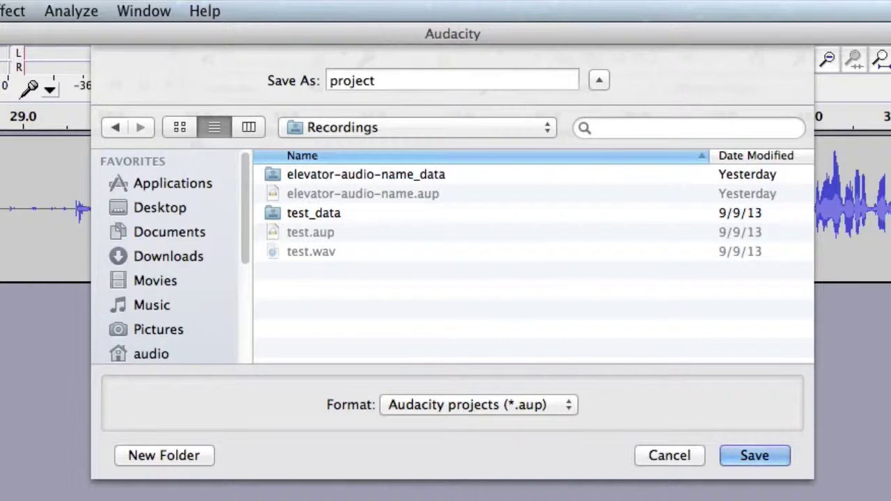
{"action": "type", "text": "-audio-"}
{"action": "type", "text": "uyour"}
{"action": "key", "text": "BackSpace"}
{"action": "key", "text": "BackSpace"}
{"action": "key", "text": "BackSpace"}
{"action": "key", "text": "BackSpace"}
{"action": "type", "text": "yo"}
{"action": "key", "text": "BackSpace"}
{"action": "type", "text": "our-name"}
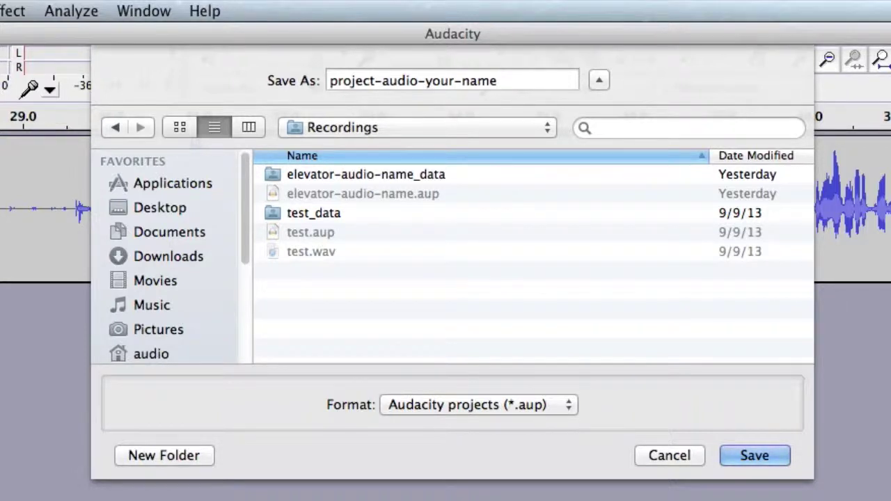
- Change the name to elevator-audio-mr-yacco and save it in Recordings
{"action": "double_click", "coordinate": [360, 80]}
{"action": "type", "text": "elevator"}
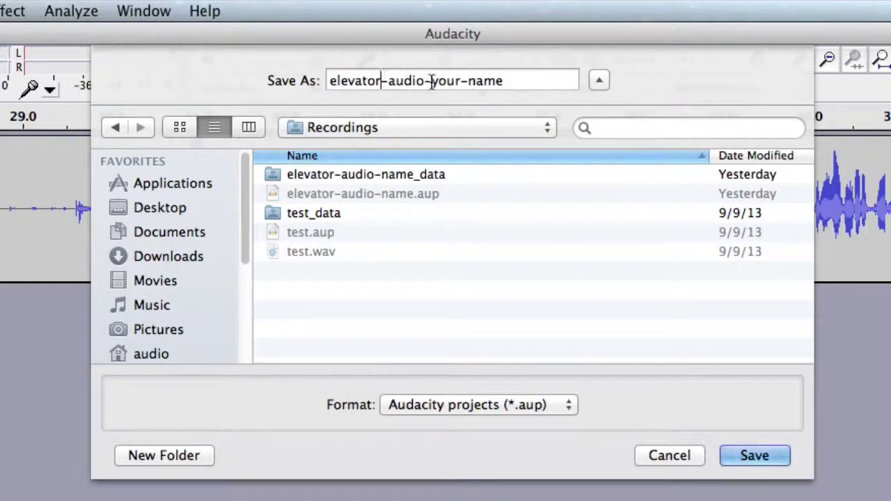
{"action": "left_click_drag", "start_coordinate": [433, 83], "coordinate": [504, 82]}
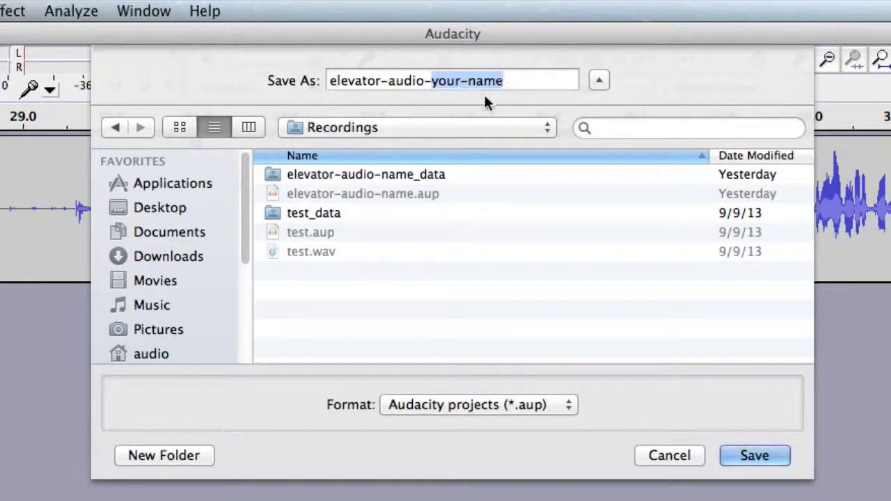
{"action": "type", "text": "mr-yacco"}
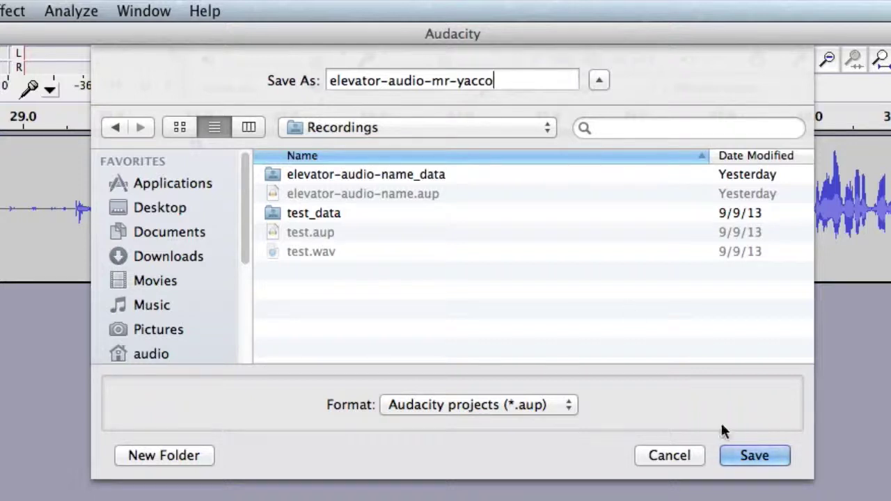
{"action": "left_click", "coordinate": [751, 454]}
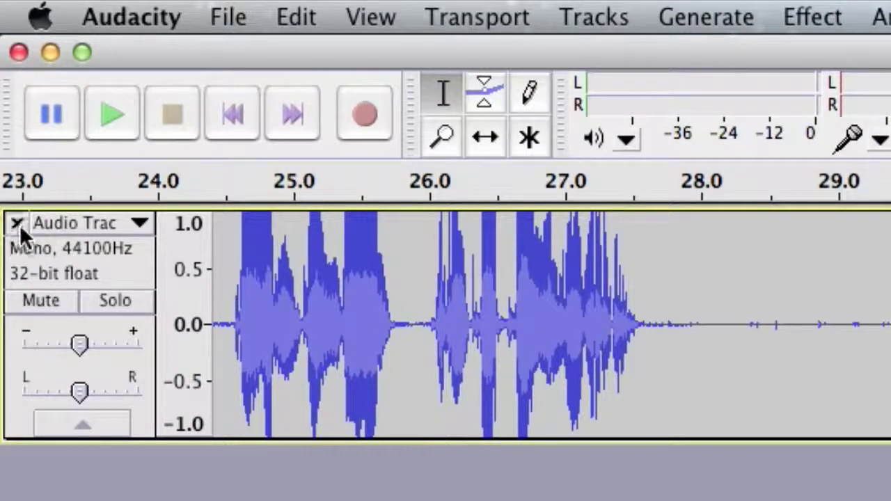
- Delete the voice track using the X on its control panel
{"action": "left_click", "coordinate": [17, 223]}
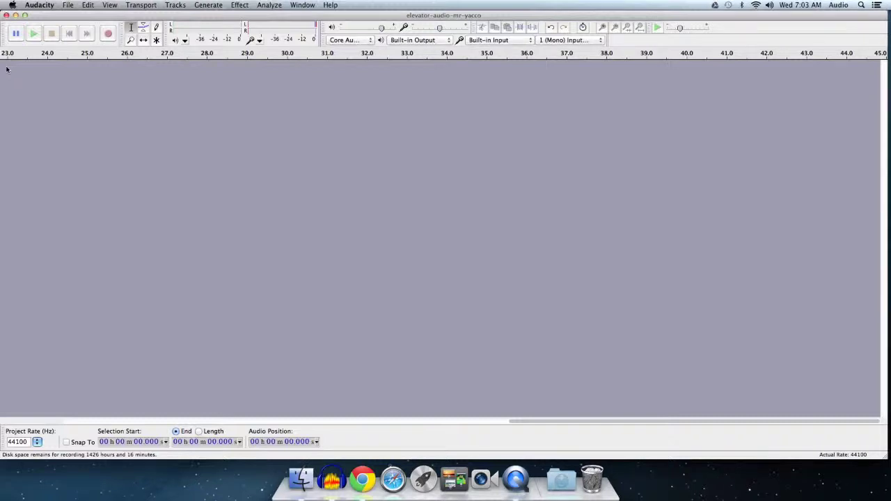
{"action": "key", "text": "super+Tab"}
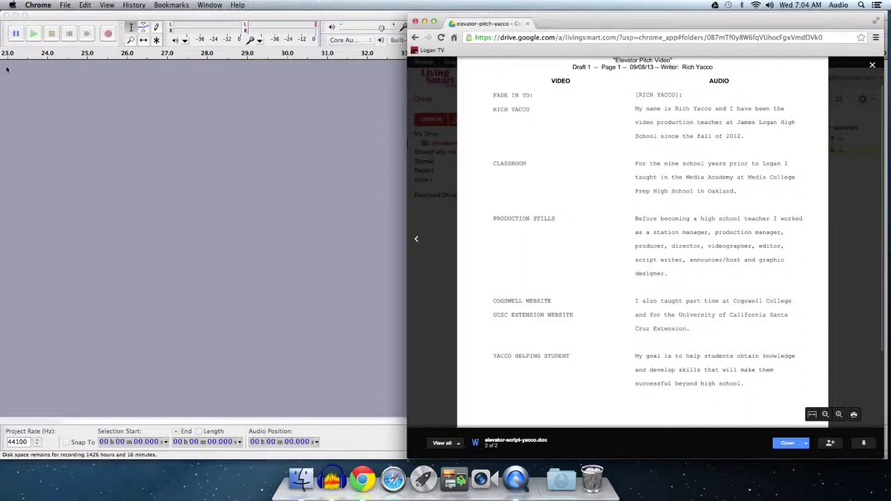
{"action": "key", "text": "cmd+Tab"}
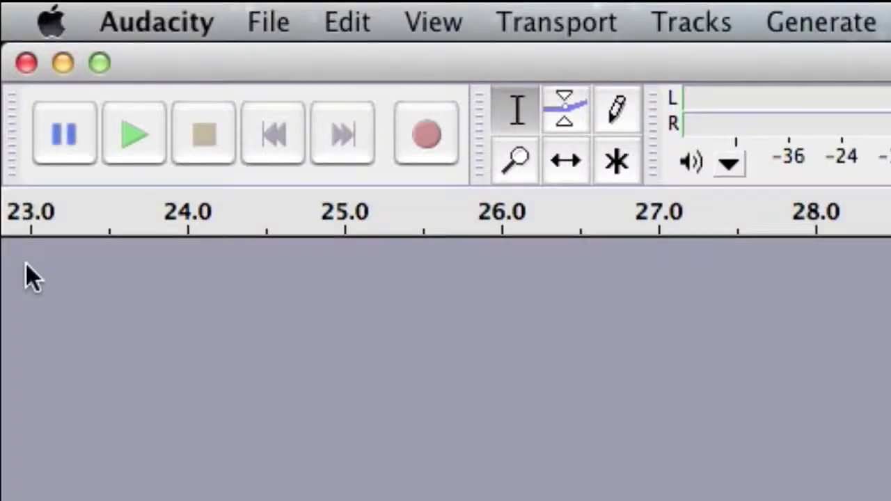
- Record a roughly 87-second narration while reading the script in Chrome
{"action": "left_click", "coordinate": [416, 127]}
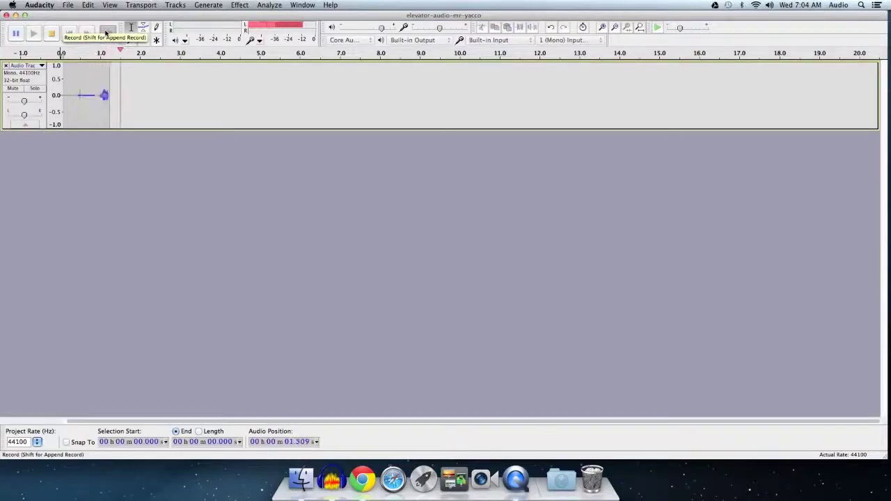
{"action": "key", "text": "super+Tab"}
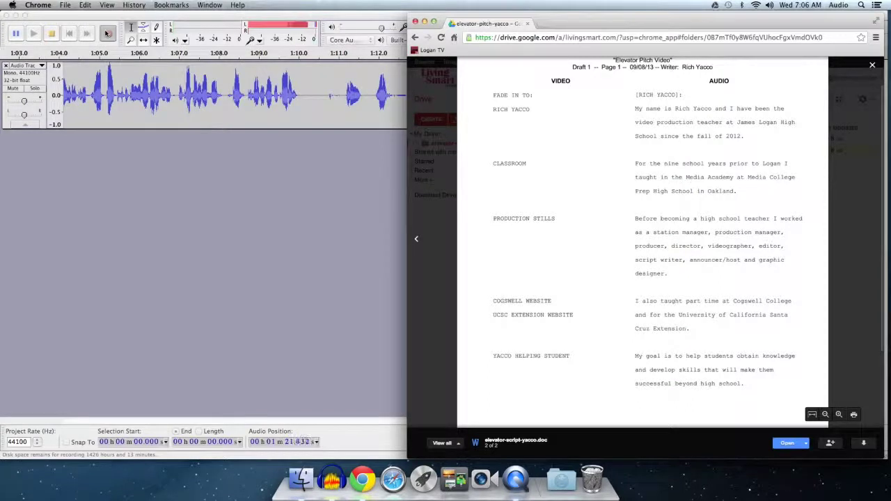
{"action": "left_click", "coordinate": [50, 35]}
- Stop recording, save the project, and verify Save Project is now greyed out
{"action": "left_click", "coordinate": [50, 34]}
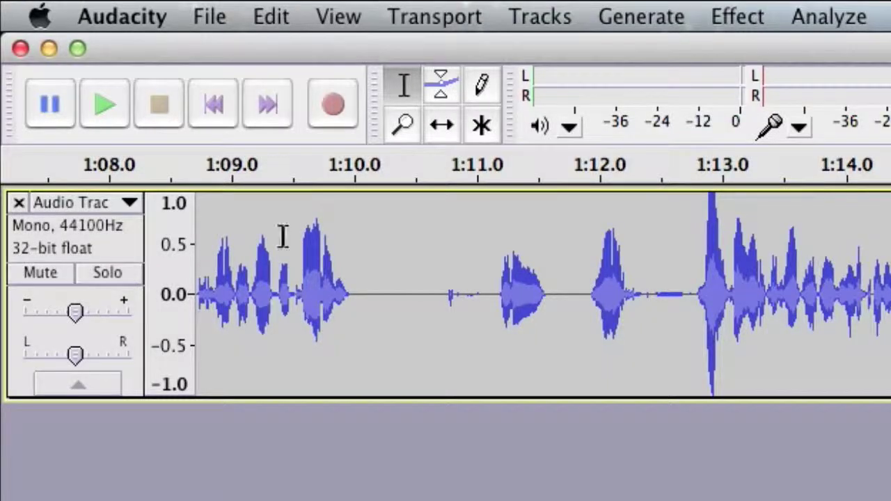
{"action": "left_click", "coordinate": [204, 23]}
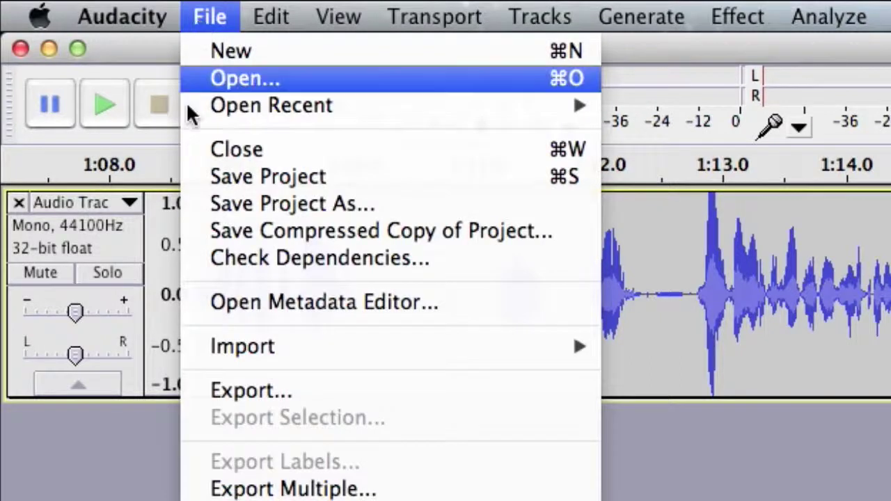
{"action": "left_click", "coordinate": [218, 177]}
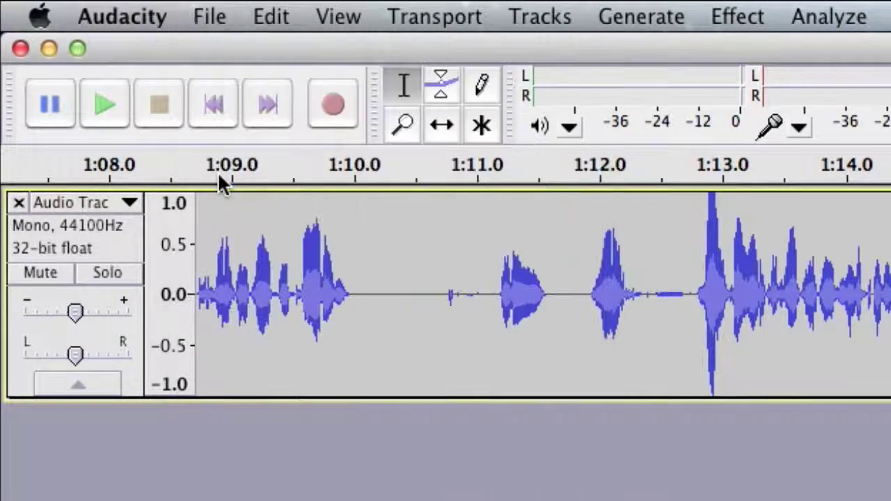
{"action": "left_click", "coordinate": [217, 19]}
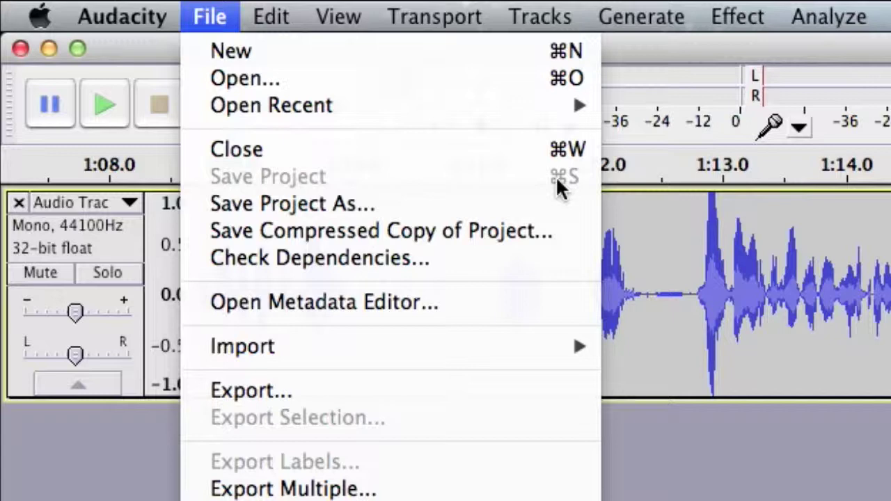
{"action": "left_click", "coordinate": [686, 463]}
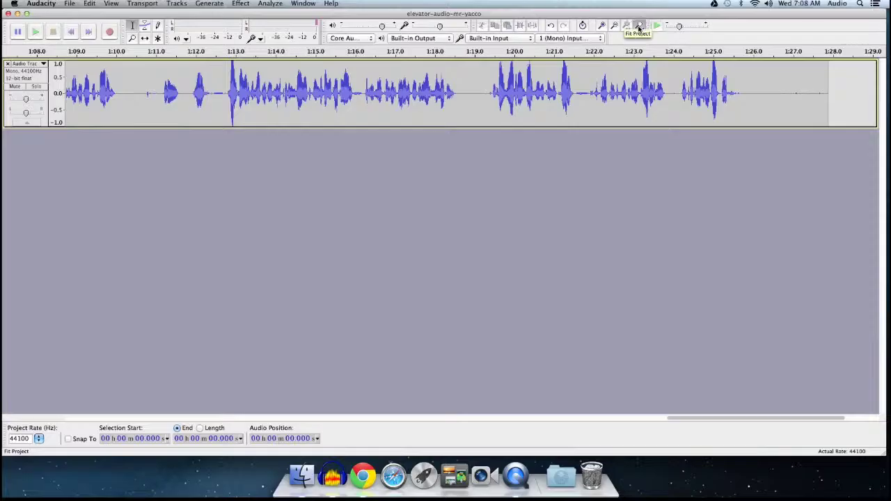
- Fit the whole narration in view, select the track, and quit Audacity
{"action": "left_click", "coordinate": [638, 25]}
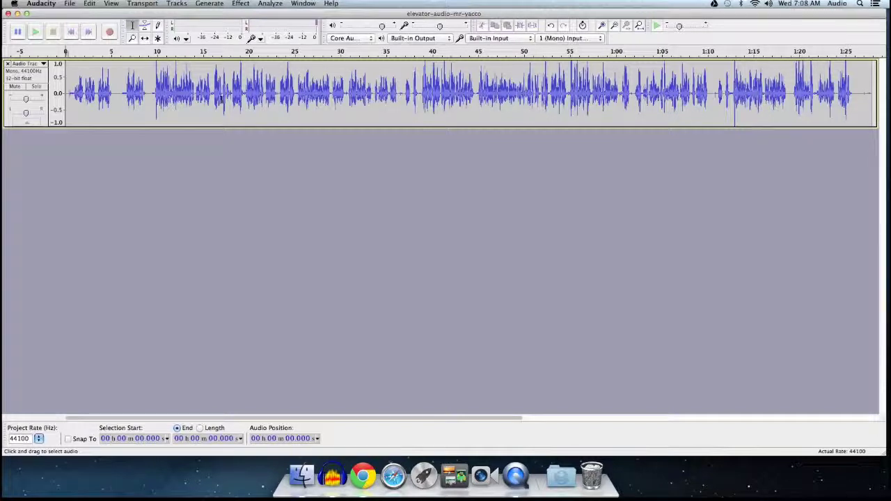
{"action": "left_click", "coordinate": [70, 96]}
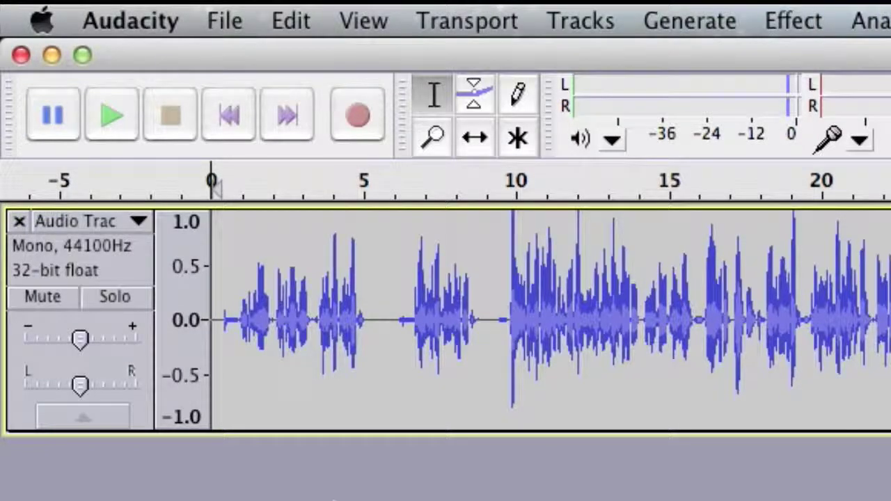
{"action": "left_click", "coordinate": [161, 21]}
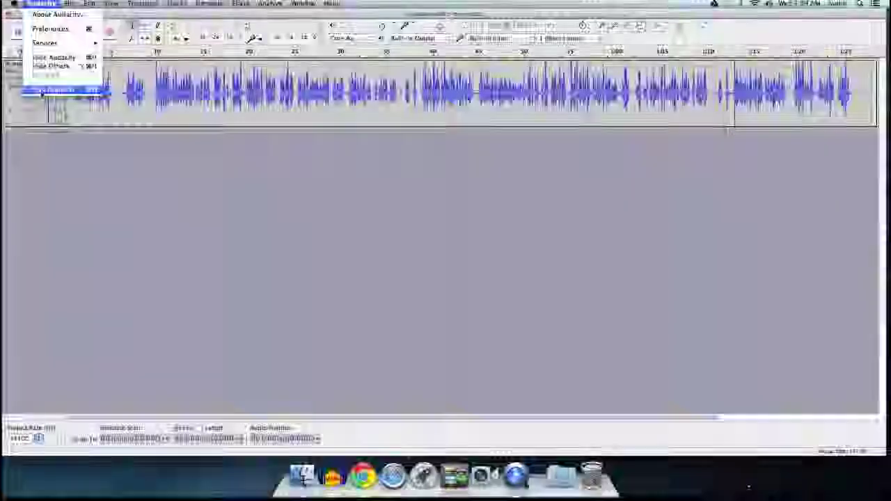
{"action": "left_click", "coordinate": [129, 307]}
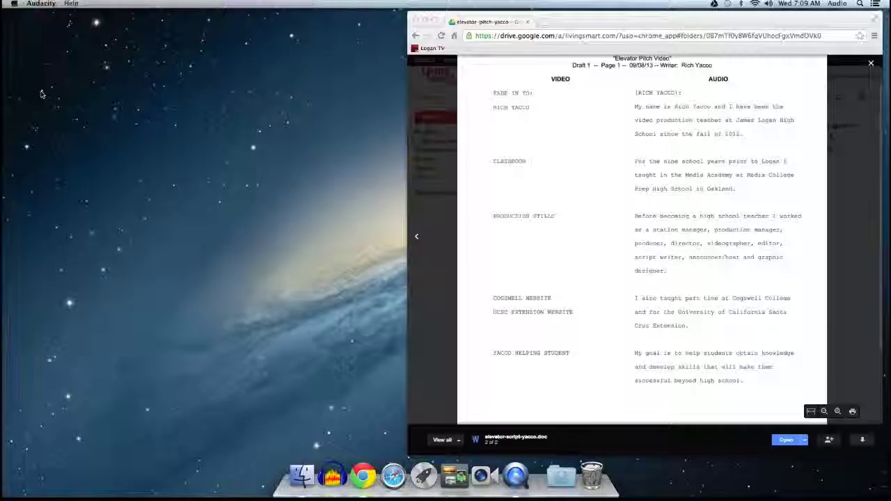
- Close the script preview in Google Drive and sign out of the Google account
{"action": "left_click", "coordinate": [871, 64]}
{"action": "left_click", "coordinate": [864, 75]}
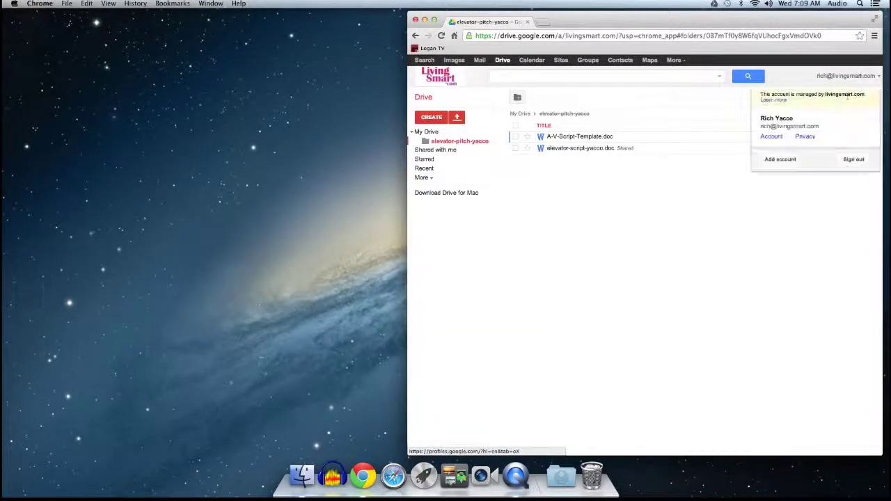
{"action": "left_click", "coordinate": [852, 158]}
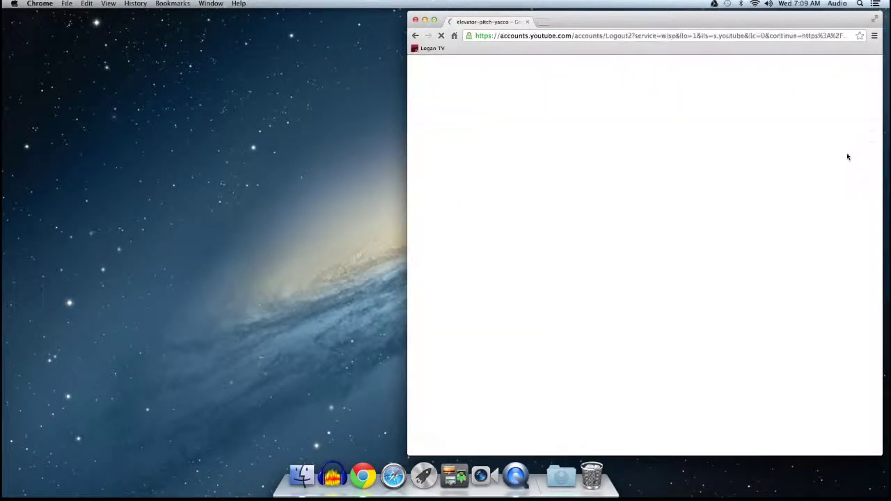